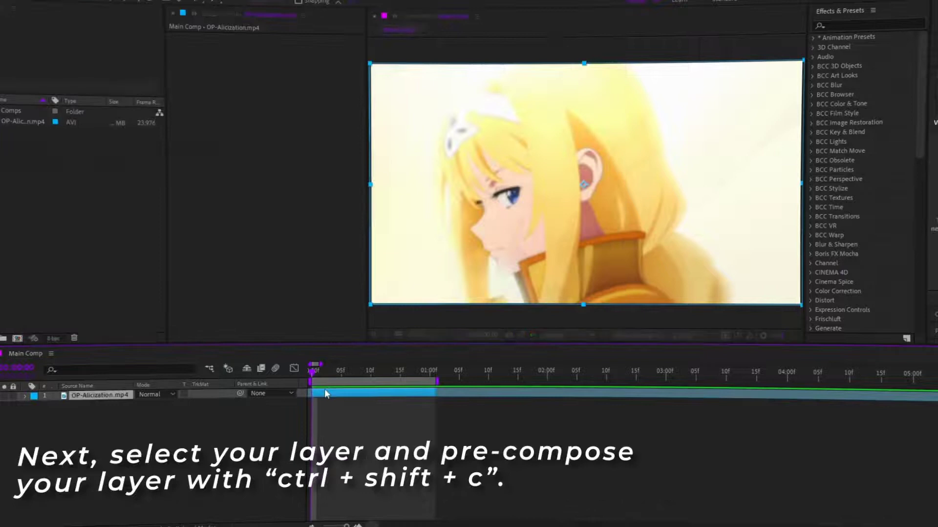
# Step: Pre-compose the OP-Alicization.mp4 layer in Main Comp and open the resulting composition
pyautogui.hotkey('ctrl', 'shift', 'c')
pyautogui.click(265, 320)
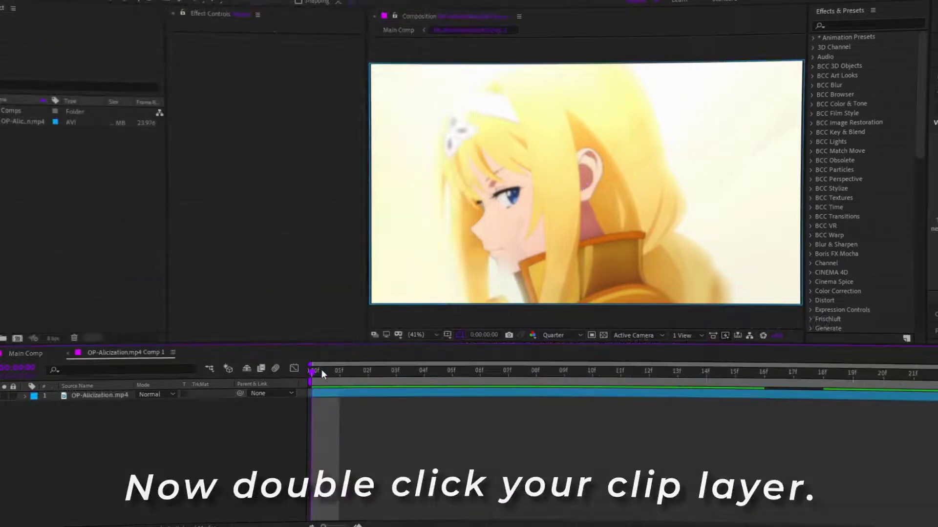
# Step: Go through the clip frame by frame to count how many frames pass between the character's movements
pyautogui.hotkey('ctrl', 'Right')
pyautogui.hotkey('ctrl', 'Right')
pyautogui.hotkey('ctrl', 'Right')
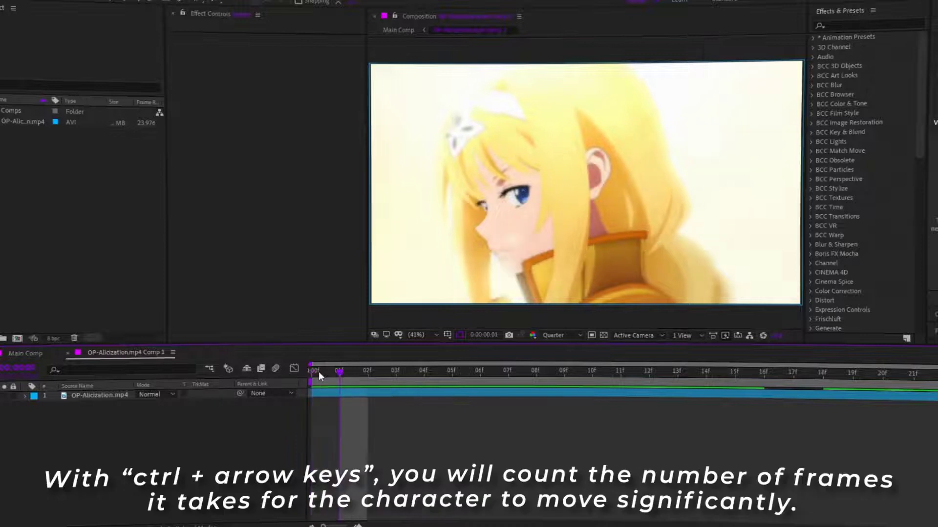
pyautogui.hotkey('ctrl', 'Right')
pyautogui.hotkey('ctrl', 'Right')
pyautogui.hotkey('ctrl', 'Right')
pyautogui.hotkey('ctrl', 'Right')
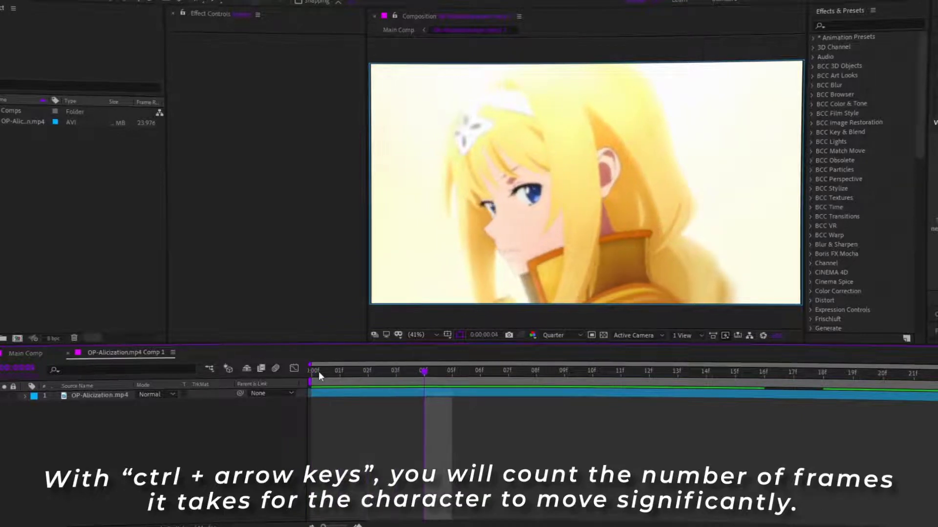
pyautogui.hotkey('ctrl', 'Right')
pyautogui.hotkey('ctrl', 'Right')
pyautogui.hotkey('ctrl', 'Right')
pyautogui.hotkey('ctrl', 'Right')
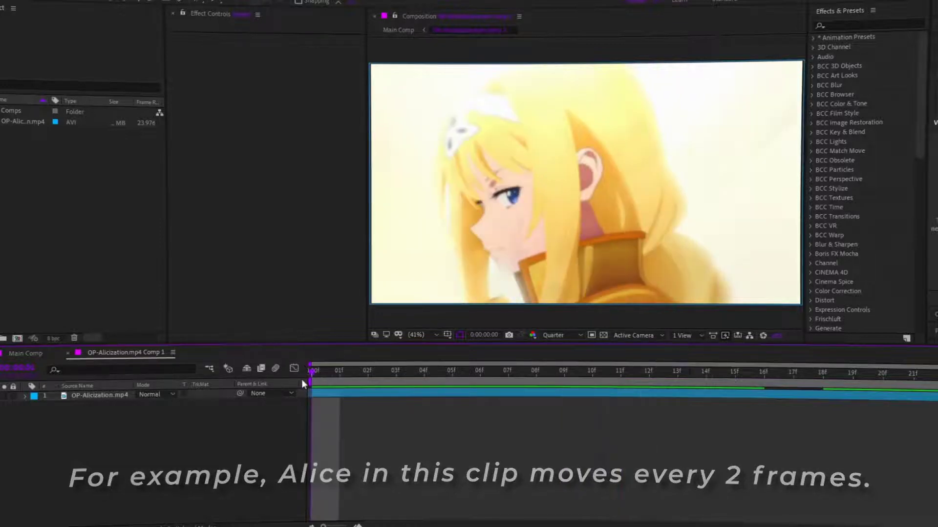
# Step: Pre-compose the OP-Alicization.mp4 layer once more, moving all attributes into the new composition
pyautogui.click(330, 390)
pyautogui.hotkey('ctrl', 'shift', 'c')
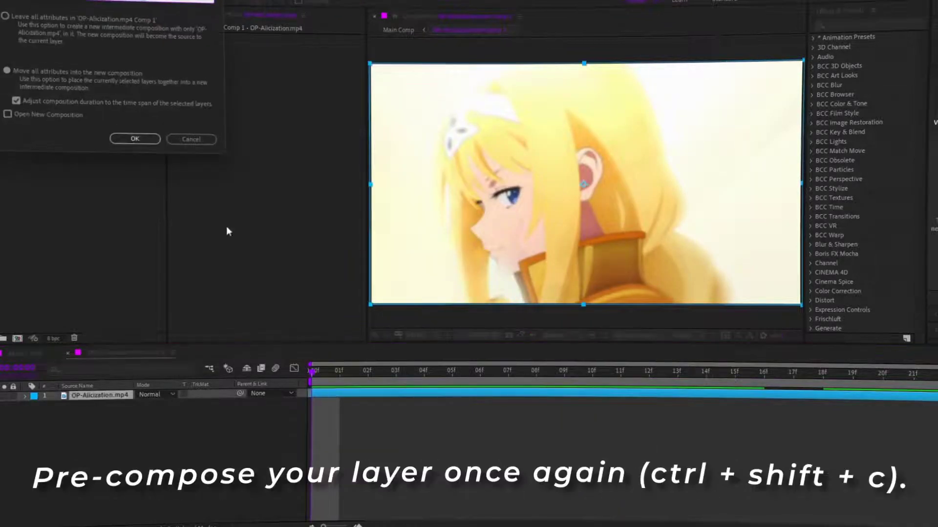
pyautogui.click(135, 139)
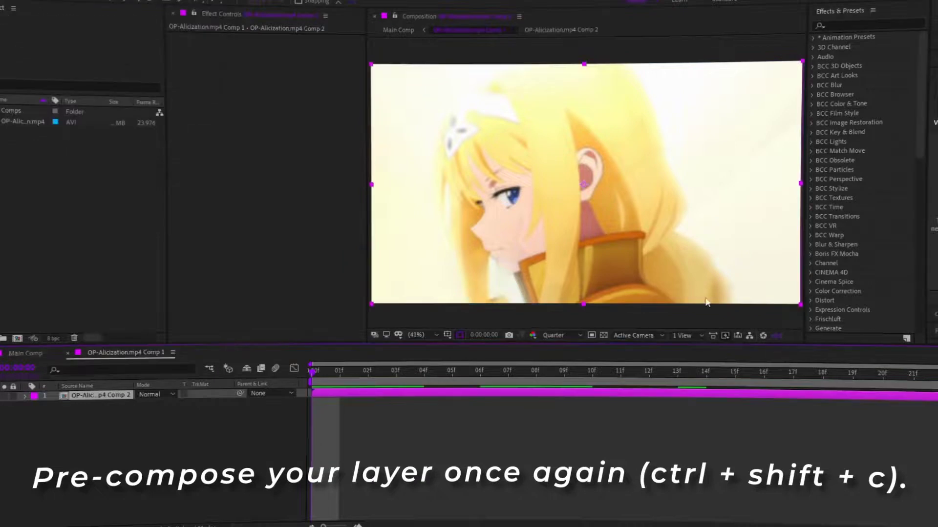
# Step: Search the effects for "twixtor" and apply Twixtor Pro to the nested OP-Alicization.mp4 Comp 2 layer
pyautogui.click(841, 25)
pyautogui.write('twx')
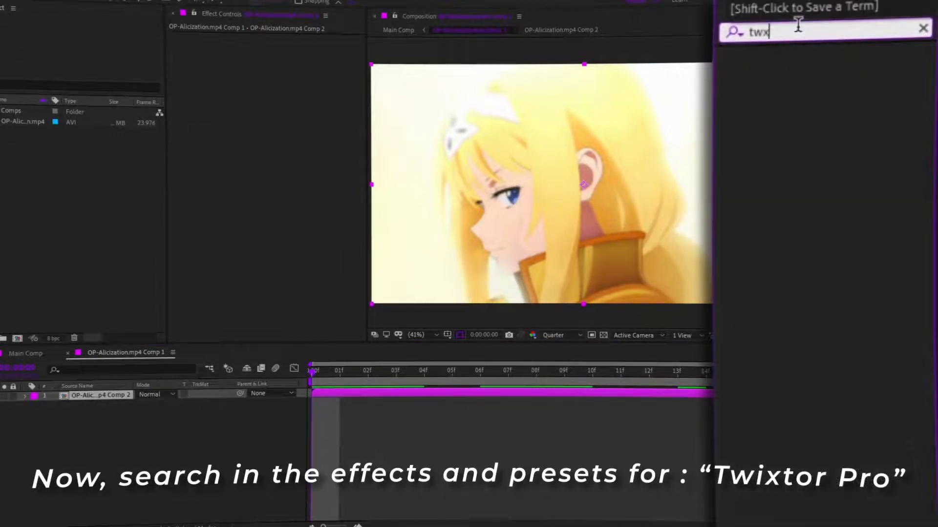
pyautogui.press('BackSpace')
pyautogui.write('ixtor')
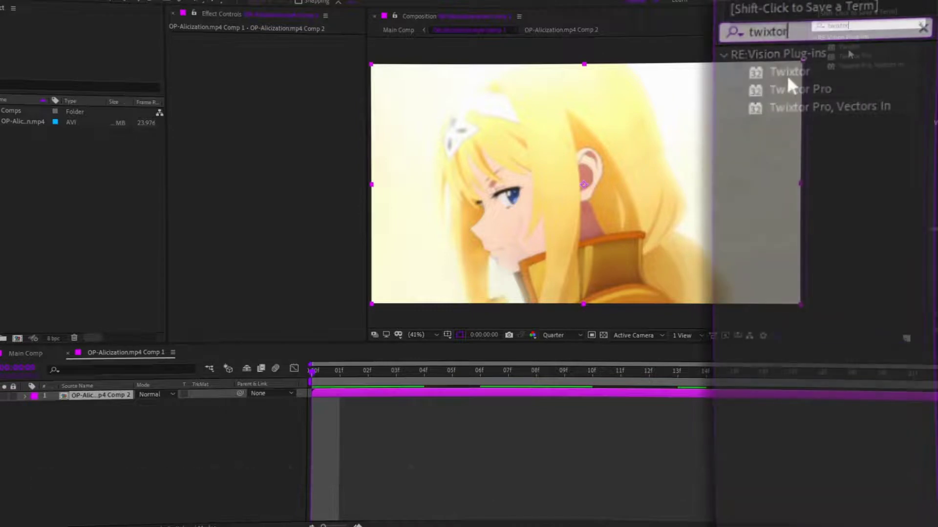
pyautogui.moveTo(855, 55); pyautogui.dragTo(371, 390)
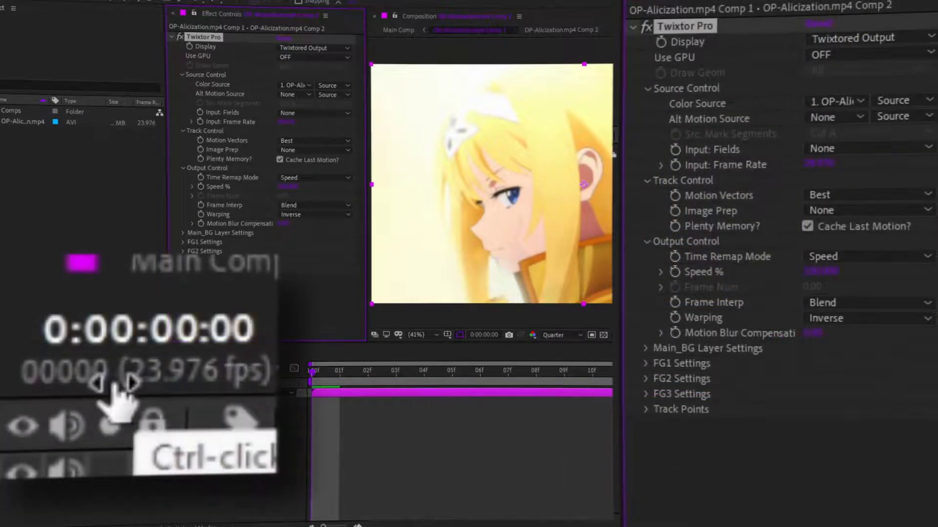
# Step: Set Twixtor Pro's input frame rate to 23.976 to match the composition
pyautogui.click(290, 127)
pyautogui.click(286, 122)
pyautogui.write('23')
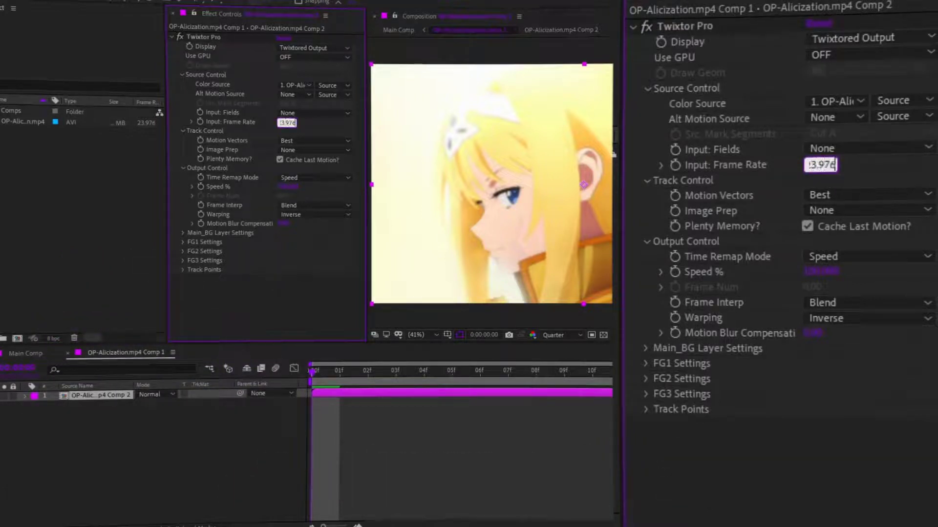
pyautogui.press('Return')
# Step: Set Twixtor Pro's Image Prep to Contrast/Edge Enhance and its Warping to Inverse w/ Smart Blend
pyautogui.click(327, 151)
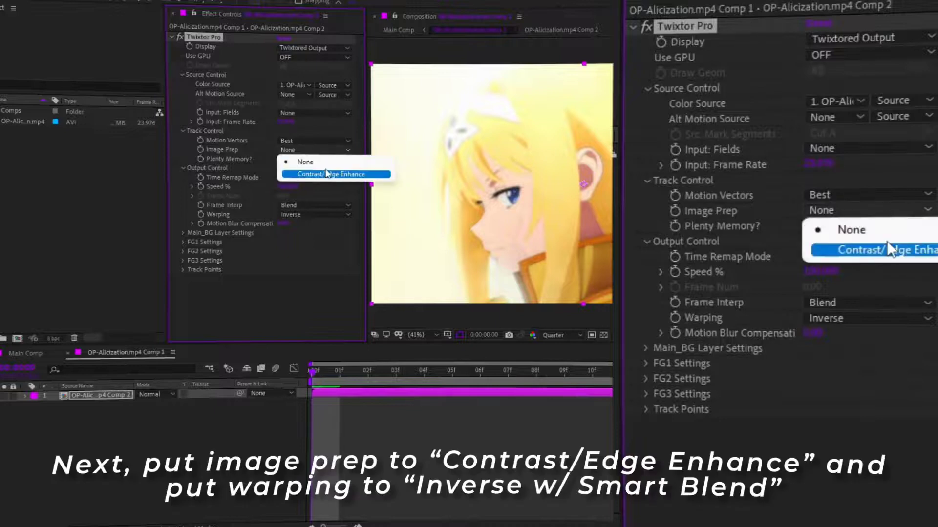
pyautogui.click(328, 168)
pyautogui.click(299, 216)
pyautogui.click(306, 238)
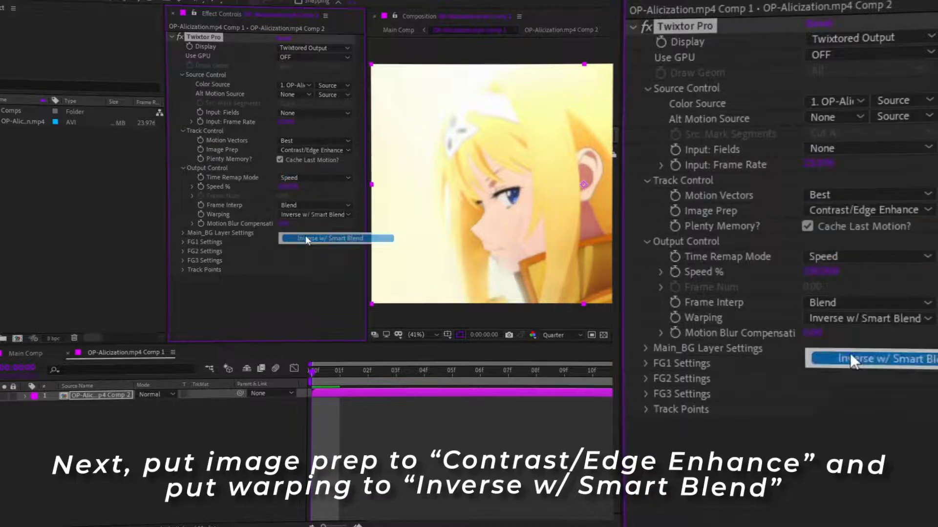
# Step: Set Main_BG Sensitivity to 100 and divide Twixtor Pro's input frame rate by 2 as 23.976/2
pyautogui.click(183, 233)
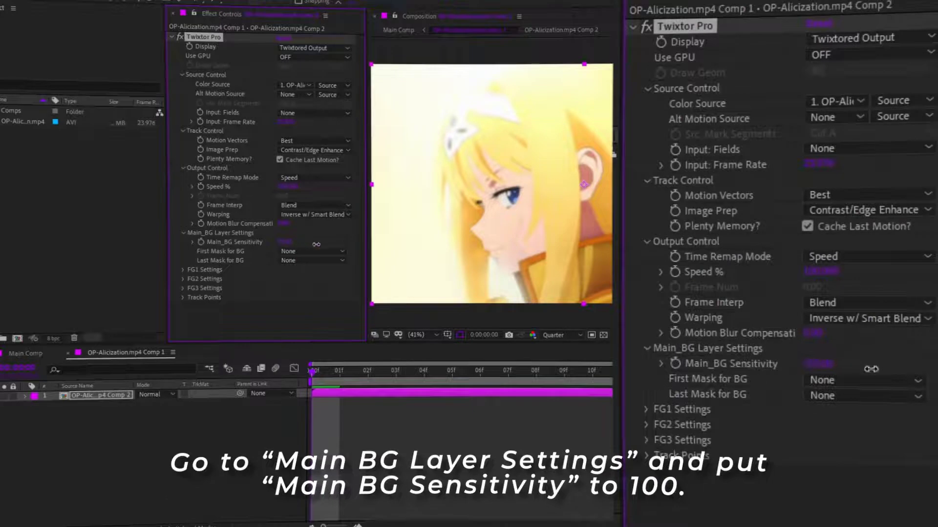
pyautogui.click(183, 234)
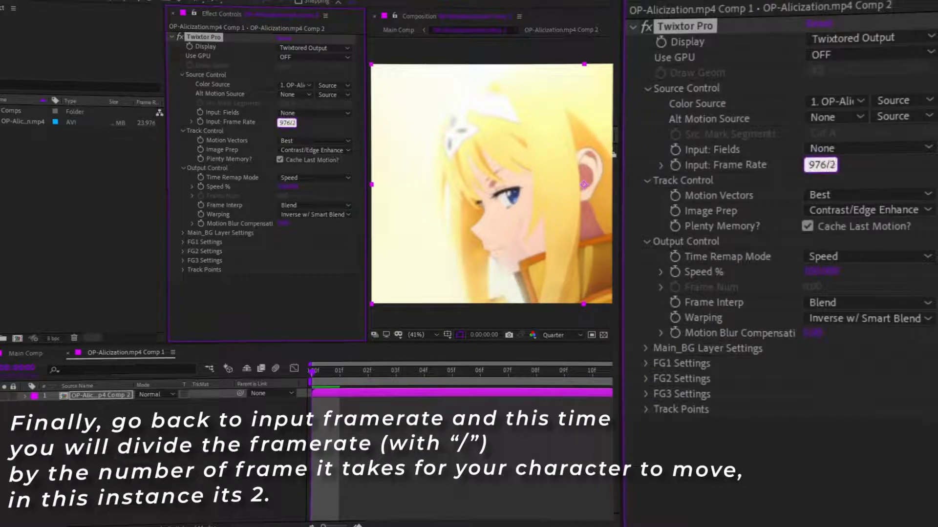
pyautogui.press('Return')
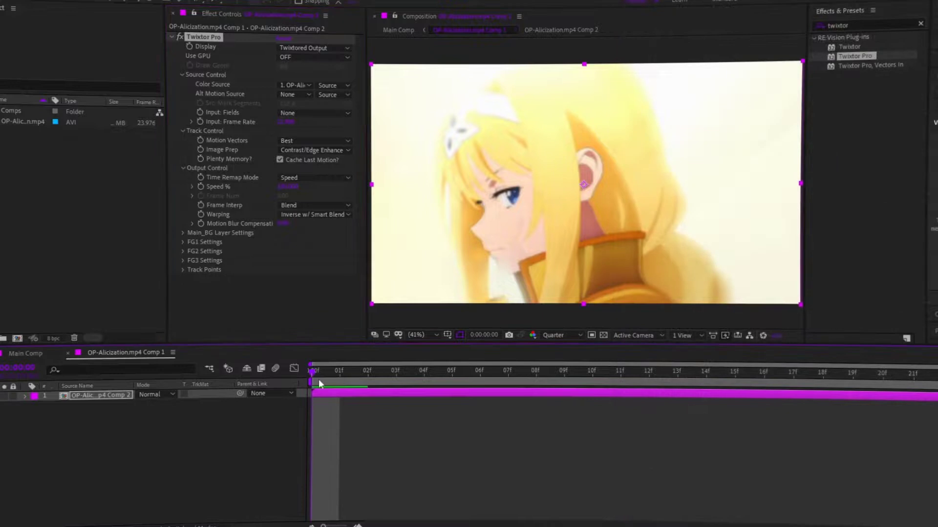
# Step: Preview the Twixtor result, return to Main Comp and play the clip there
pyautogui.press('space')
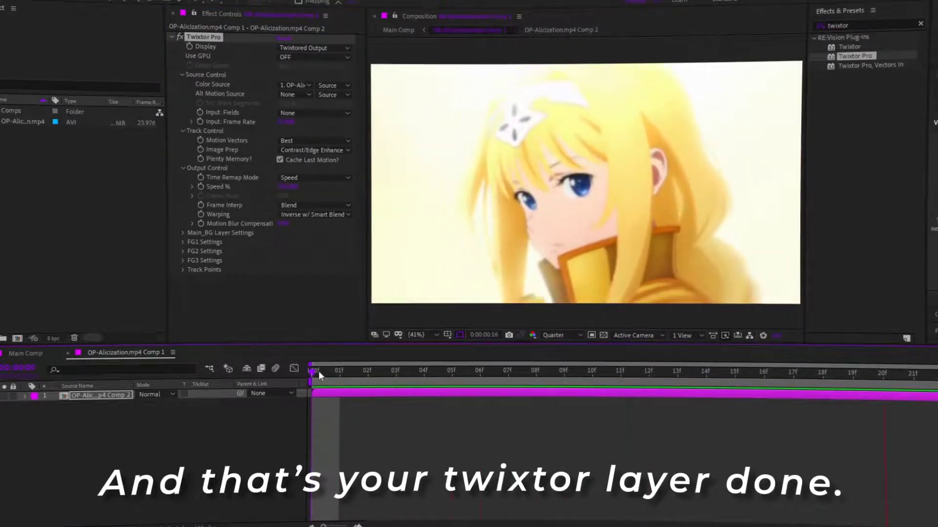
pyautogui.press('space')
pyautogui.click(40, 352)
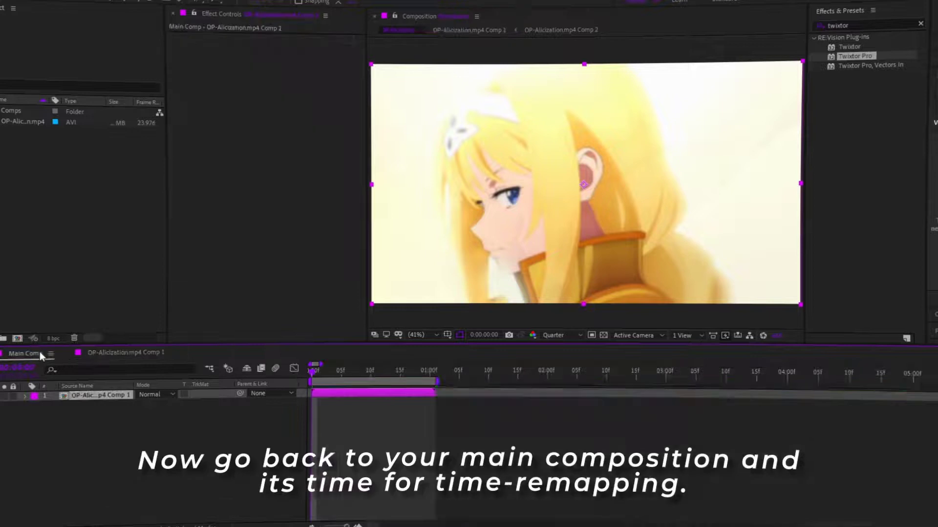
pyautogui.press('space')
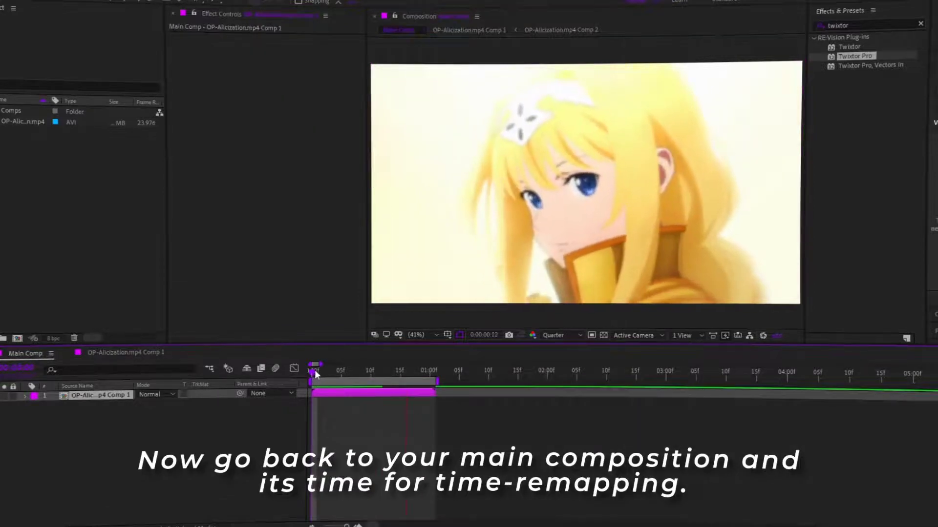
pyautogui.press('space')
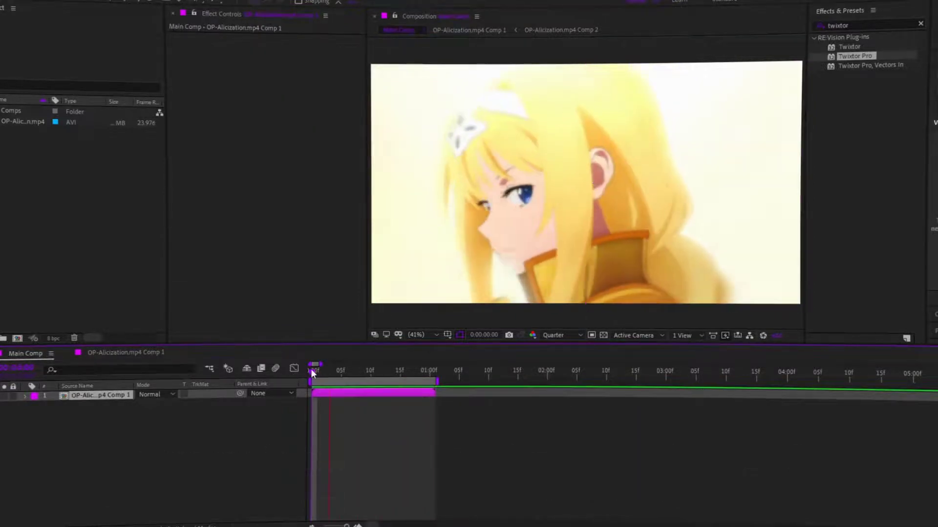
# Step: Enable time remapping on the pre-composed layer, split it at 0:00:01:01 and delete the part after that point
pyautogui.hotkey('ctrl', 'alt', 't')
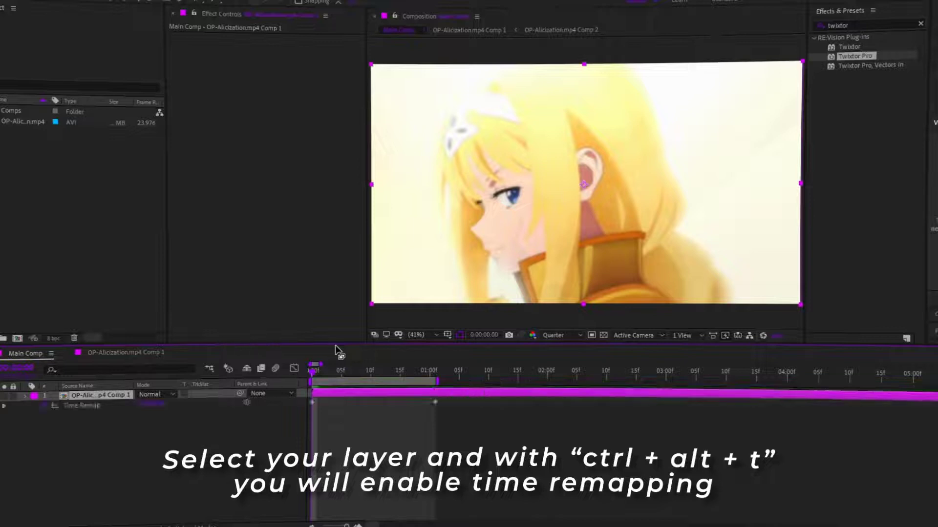
pyautogui.click(435, 372)
pyautogui.hotkey('ctrl', 'shift', 'd')
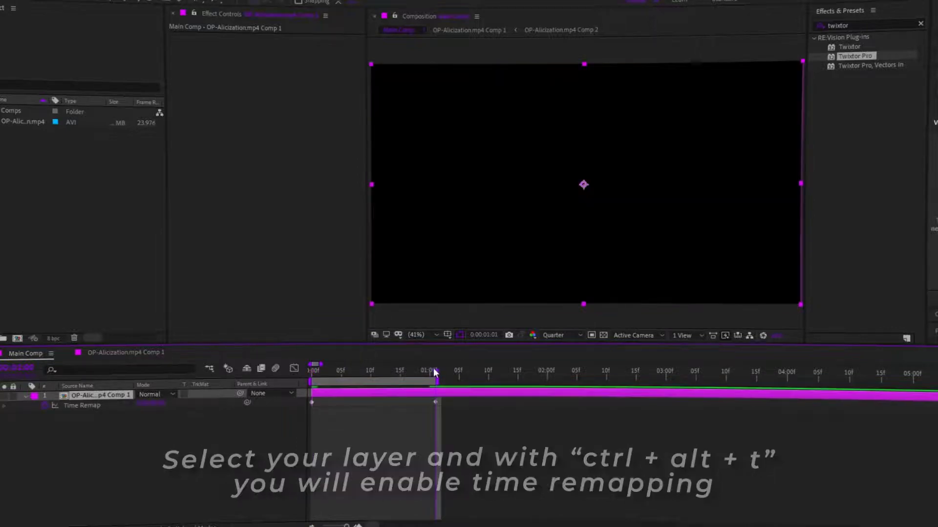
pyautogui.press('Delete')
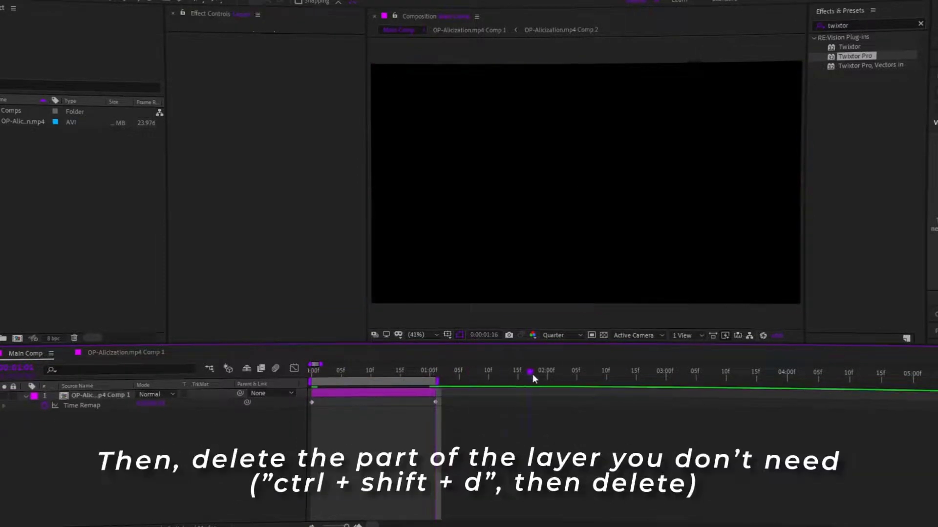
# Step: Extend the work area to about two seconds and stretch the layer's out point to the work area's end
pyautogui.moveTo(533, 375); pyautogui.dragTo(305, 396)
pyautogui.press('n')
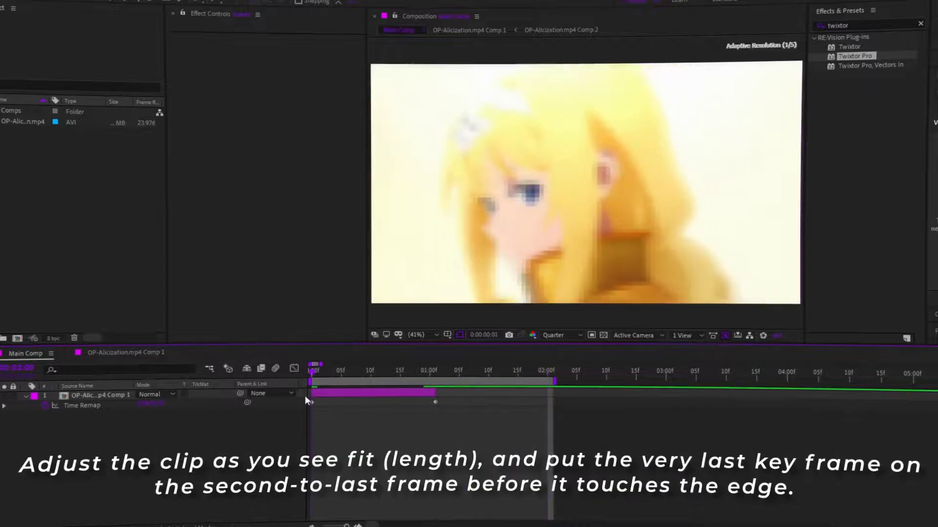
pyautogui.press('space')
pyautogui.moveTo(434, 395); pyautogui.dragTo(494, 396)
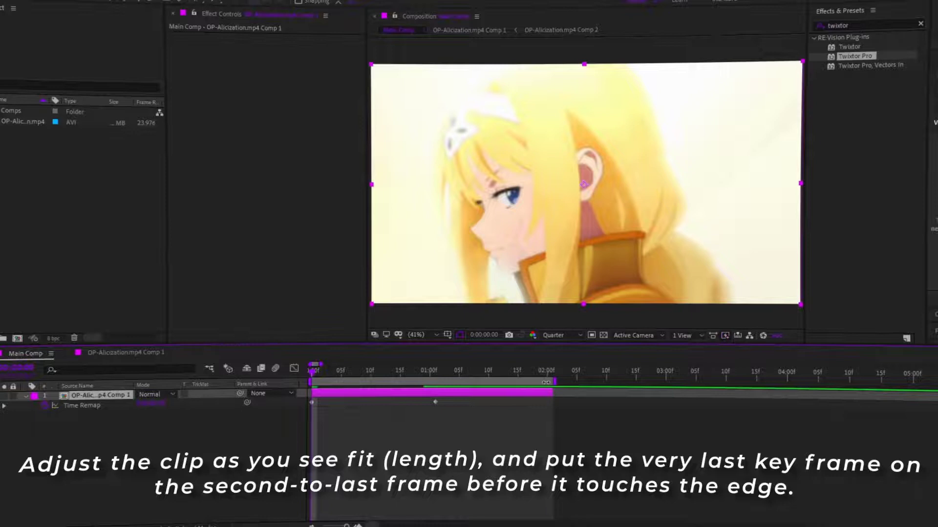
# Step: Move the last Time Remap keyframe to 0:00:02:00, just before the layer's end
pyautogui.click(546, 379)
pyautogui.moveTo(438, 404)
pyautogui.mouseDown()
pyautogui.moveTo(552, 418)
pyautogui.moveTo(553, 410)
pyautogui.moveTo(426, 404)
pyautogui.mouseUp()
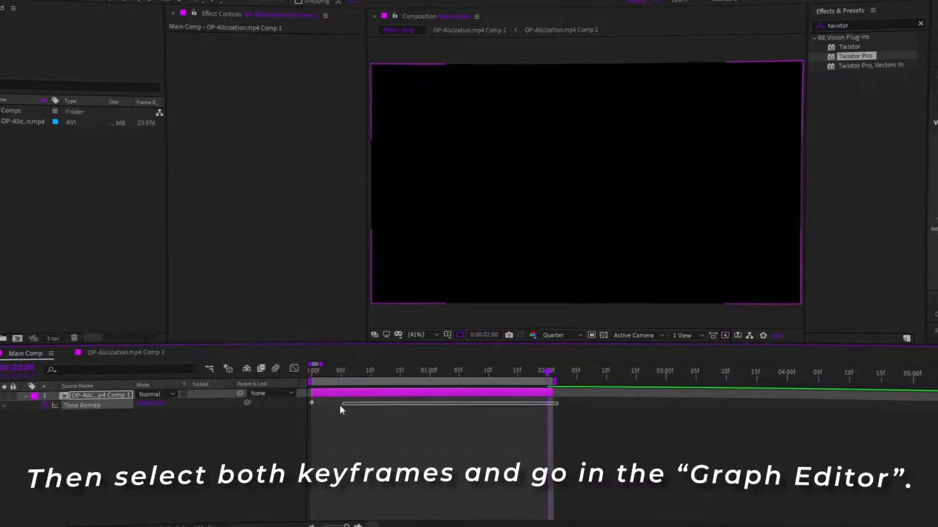
# Step: Lower the last Time Remap keyframe in the value graph to just above 0.60 seconds and preview the clip
pyautogui.click(295, 369)
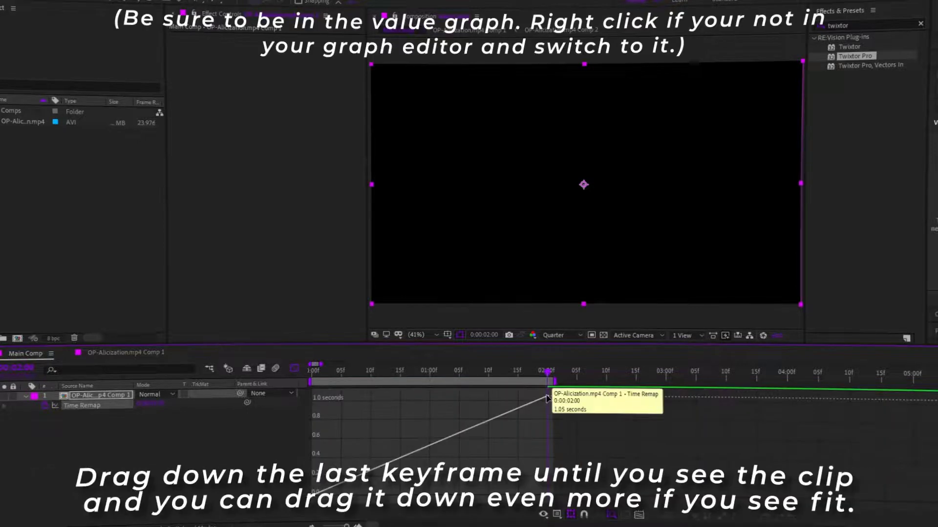
pyautogui.moveTo(547, 398); pyautogui.dragTo(549, 432)
pyautogui.press('space')
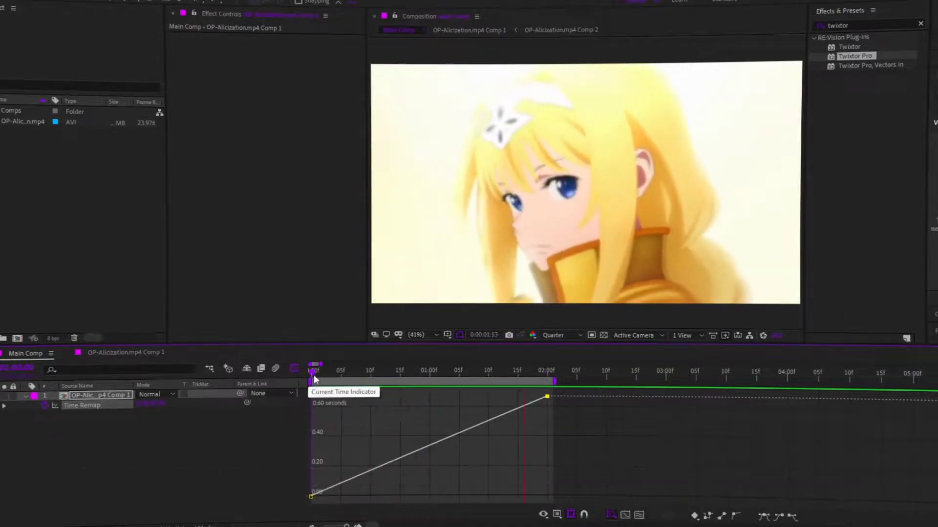
pyautogui.press('space')
# Step: Leave the Graph Editor, select both Time Remap keyframes and apply Easy Ease to them
pyautogui.click(294, 369)
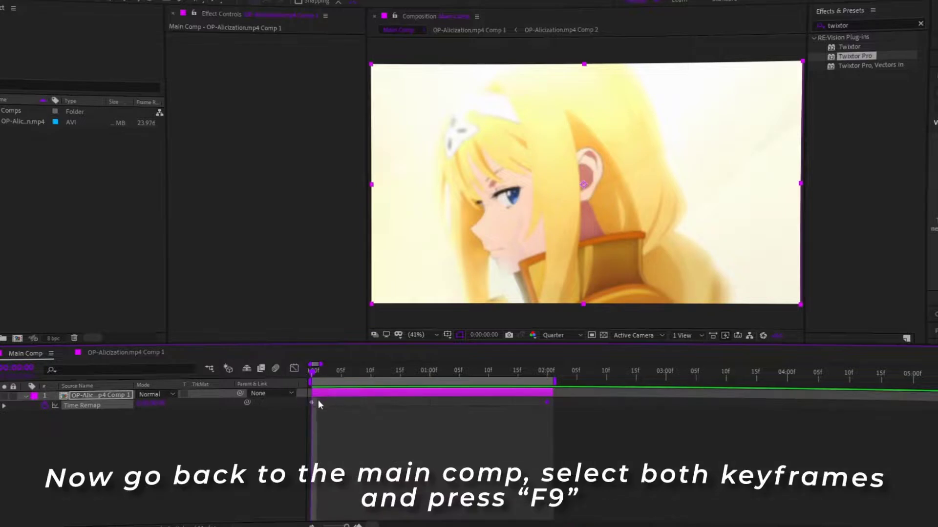
pyautogui.moveTo(303, 410); pyautogui.dragTo(562, 401)
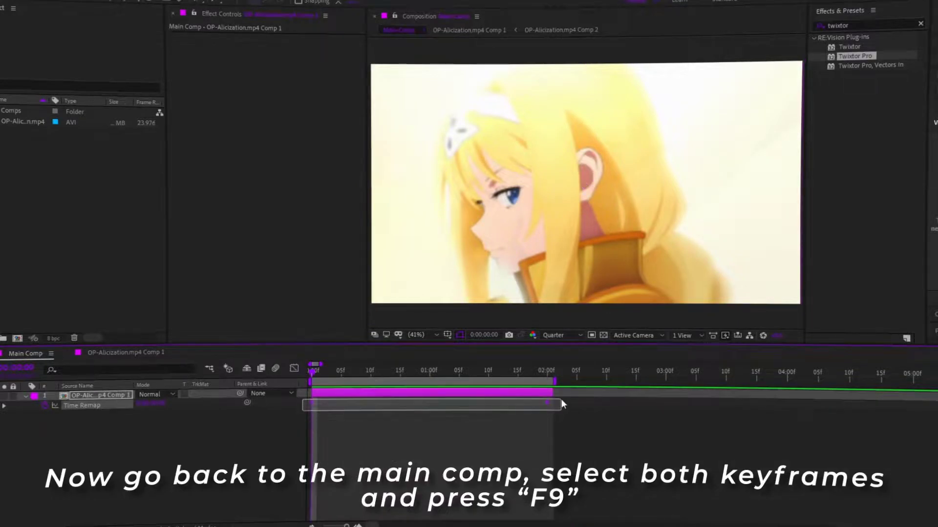
pyautogui.press('F9')
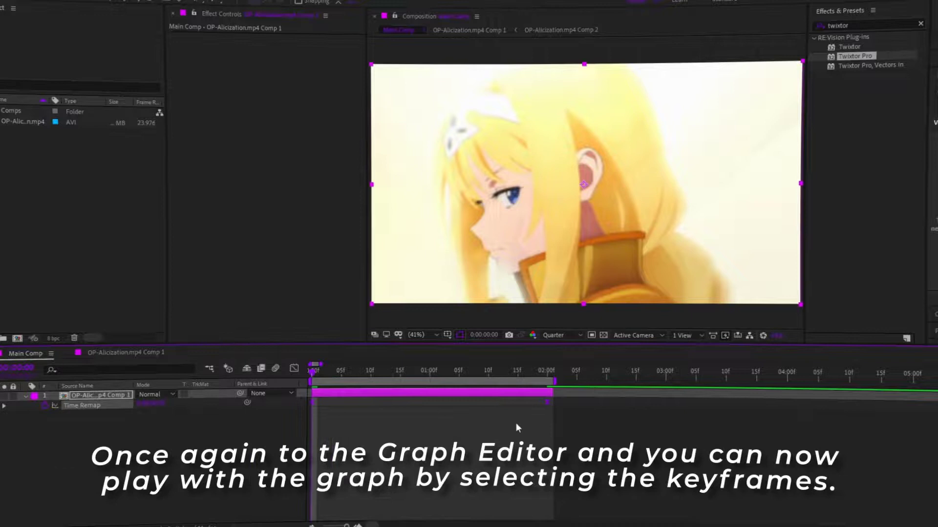
# Step: Shape the Time Remap value curve to rise steeply at the start and flatten toward the end, and preview it
pyautogui.click(292, 370)
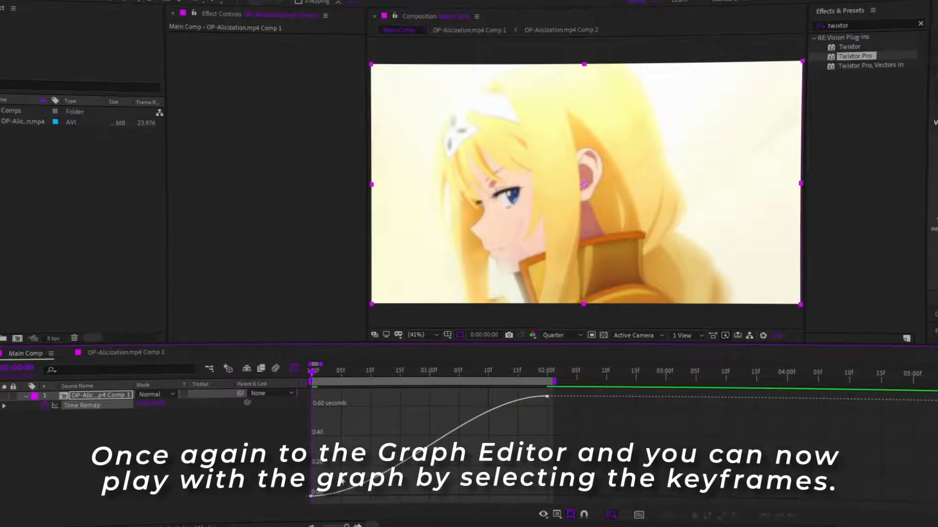
pyautogui.moveTo(578, 388); pyautogui.dragTo(292, 511)
pyautogui.moveTo(389, 496); pyautogui.dragTo(313, 458)
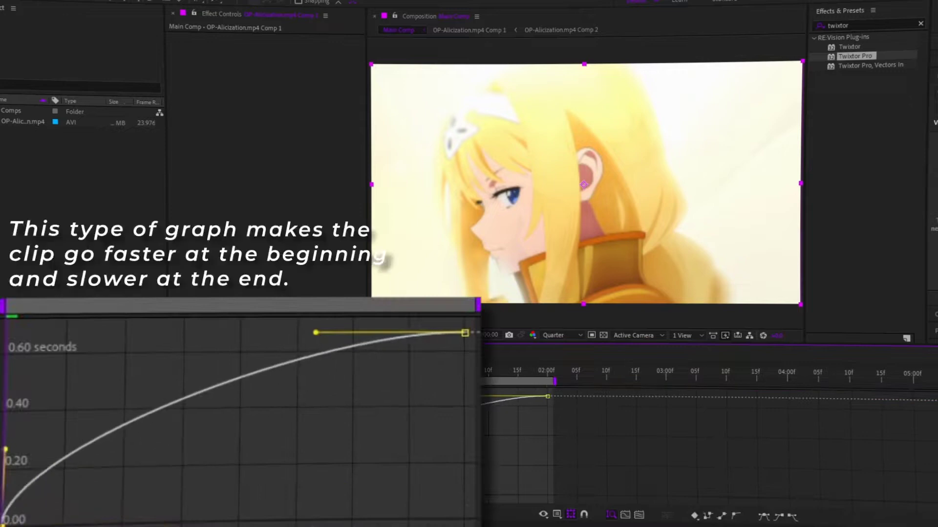
pyautogui.moveTo(316, 337); pyautogui.dragTo(1, 352)
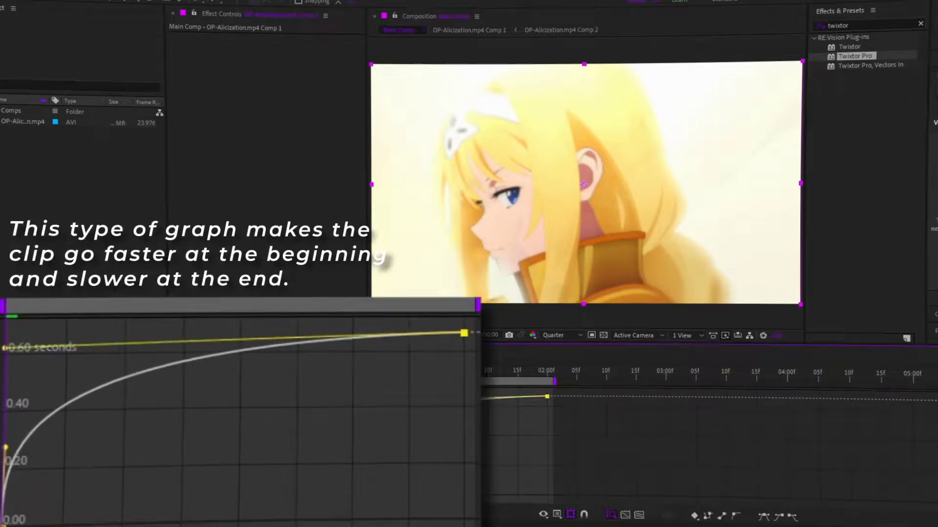
pyautogui.press('space')
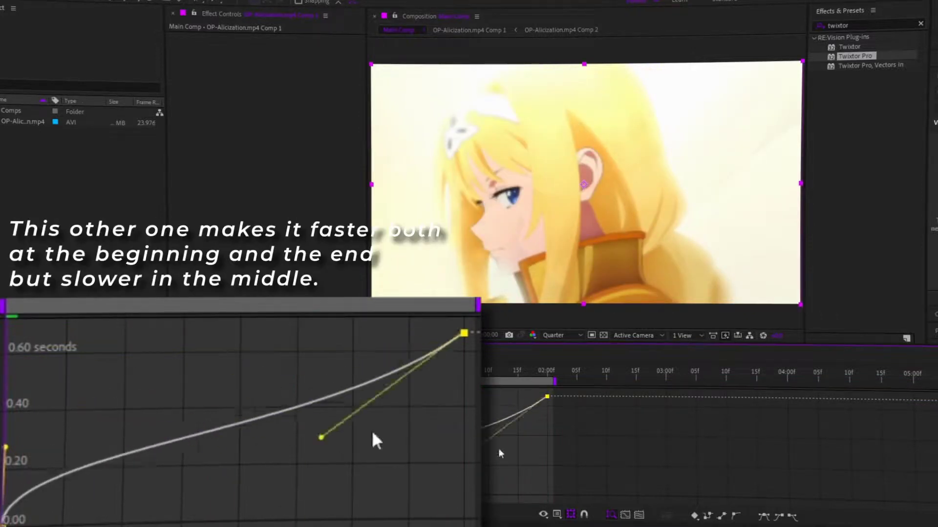
# Step: Point the last keyframe's handle straight down so the curve is steep at both ends and flatter in the middle
pyautogui.moveTo(498, 453); pyautogui.dragTo(546, 456)
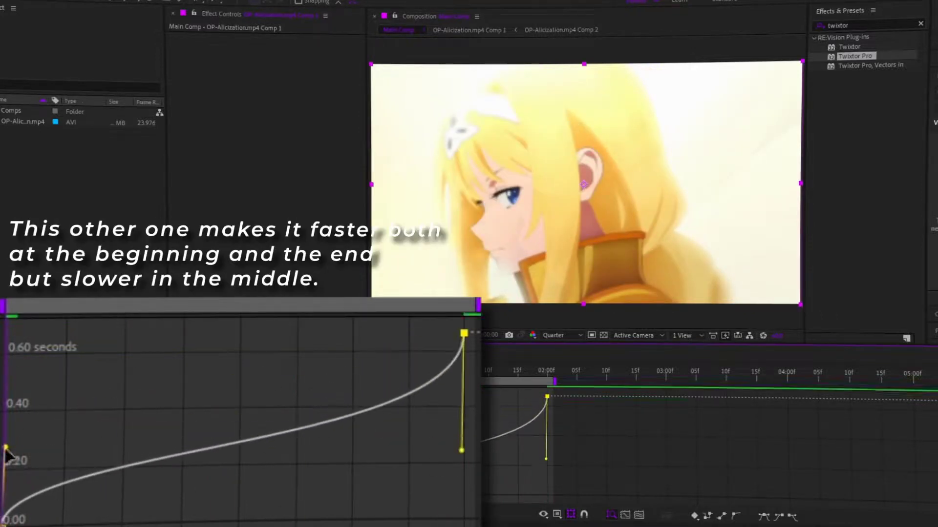
# Step: Lengthen the first Time Remap keyframe's handle upward to steepen the start of the value curve, and preview the clip
pyautogui.moveTo(6, 448); pyautogui.dragTo(7, 419)
pyautogui.press('space')
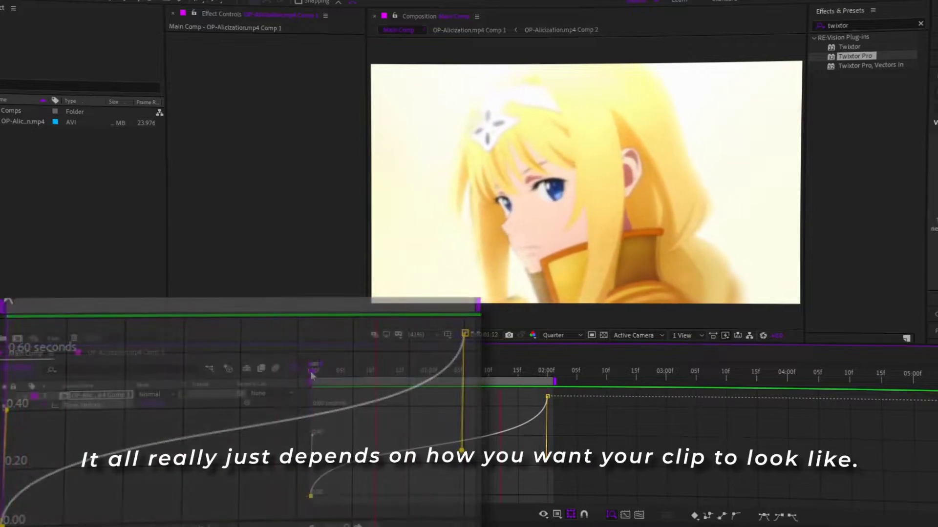
pyautogui.press('space')
pyautogui.click(294, 370)
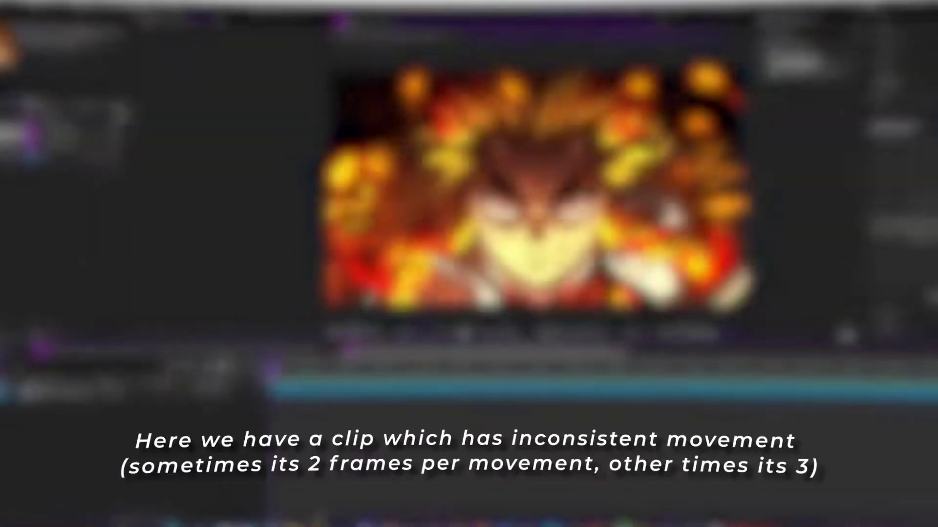
# Step: Check the Demon Slayer clip frame by frame for its first movement change and split the layer at frame 2
pyautogui.press('pagedown')
pyautogui.press('pagedown')
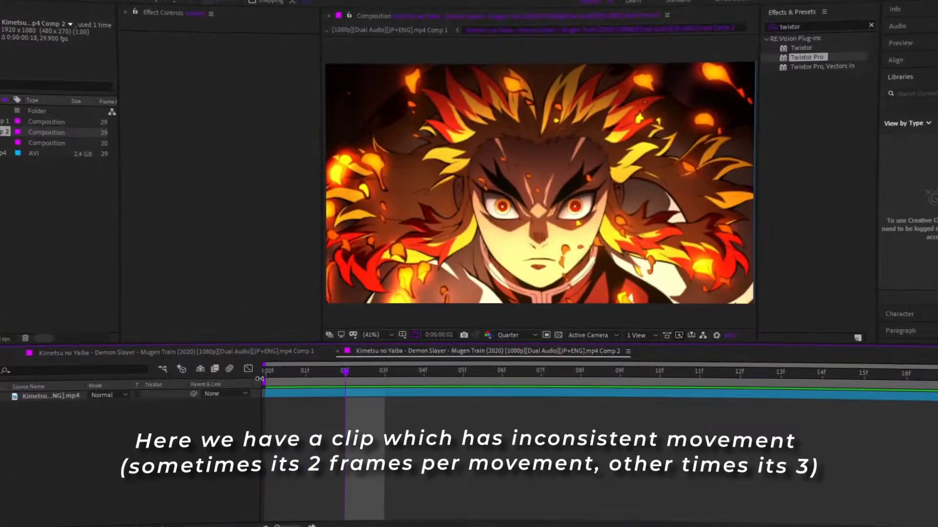
pyautogui.press('pagedown')
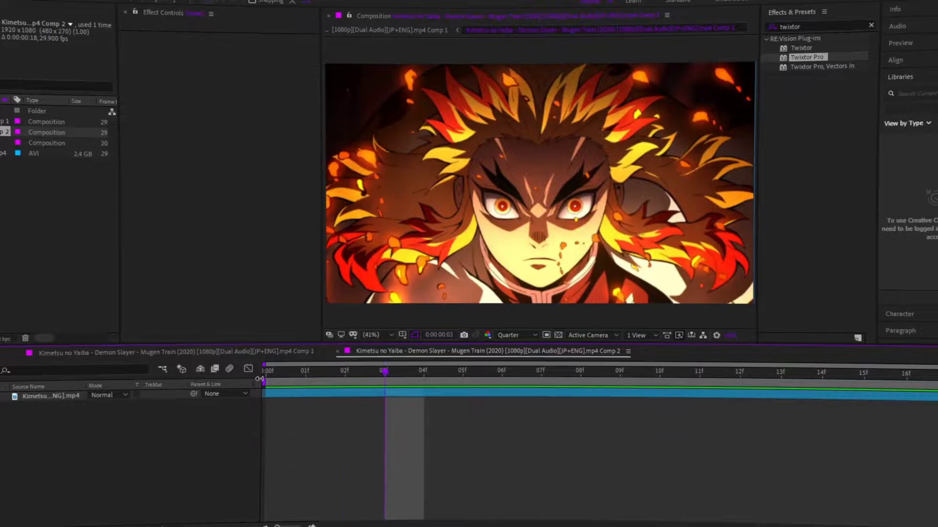
pyautogui.press('pageup')
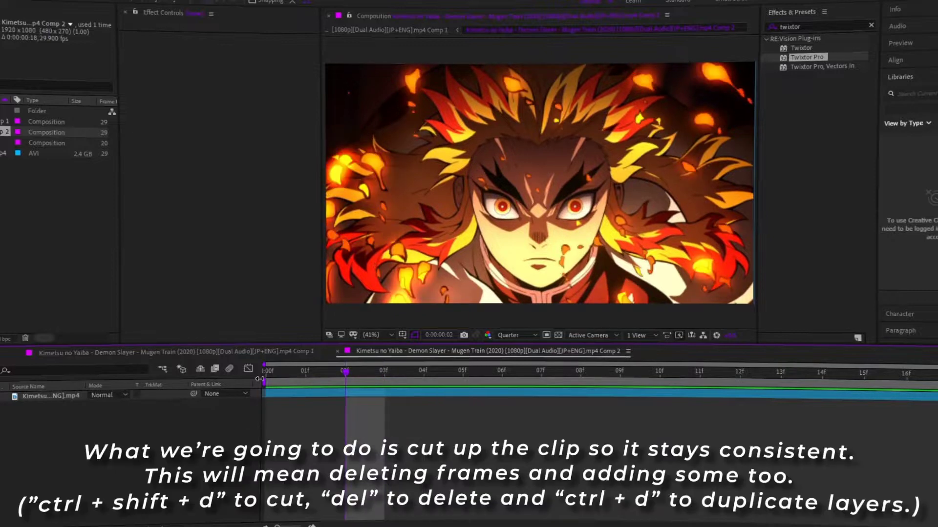
pyautogui.click(351, 394)
pyautogui.hotkey('ctrl', 'shift', 'd')
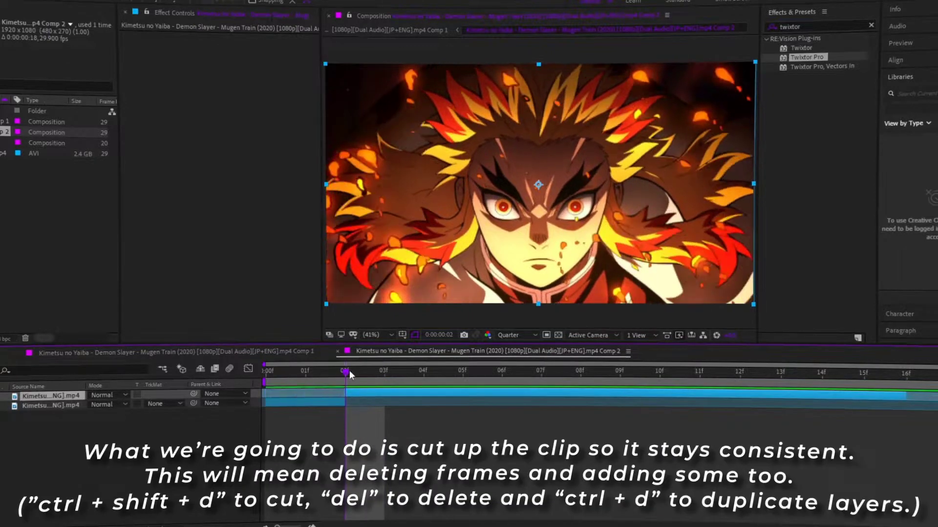
# Step: Split the clip again at frame 5, and cut the middle piece to frame 2 only, deleting its rest
pyautogui.moveTo(346, 372); pyautogui.dragTo(458, 372)
pyautogui.hotkey('ctrl', 'shift', 'd')
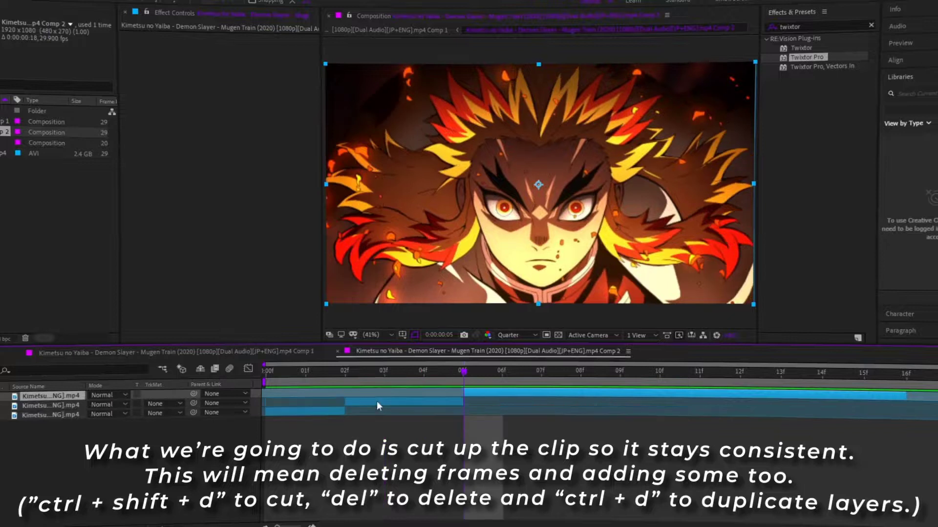
pyautogui.click(377, 400)
pyautogui.click(379, 383)
pyautogui.click(384, 374)
pyautogui.click(388, 404)
pyautogui.hotkey('ctrl', 'shift', 'd')
pyautogui.press('Delete')
# Step: Duplicate the one-frame piece at frame 2 and place the copy at frame 3
pyautogui.click(348, 375)
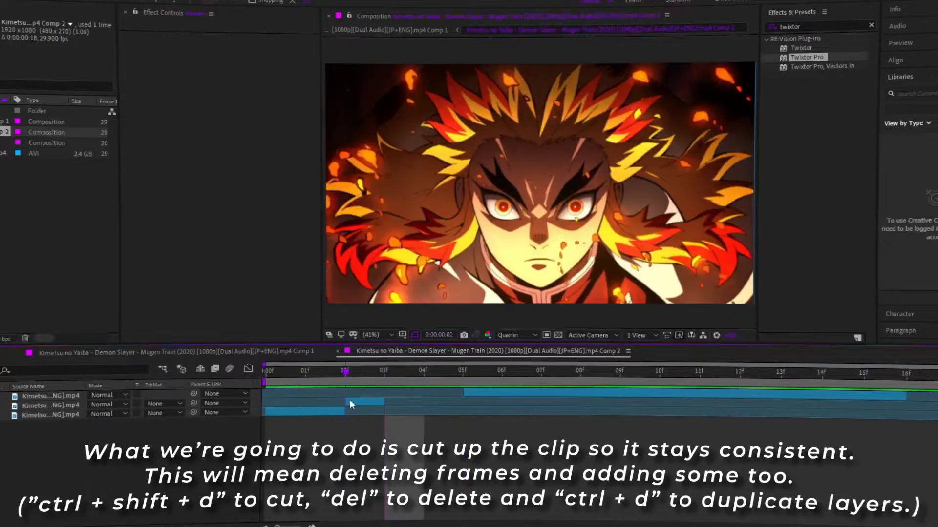
pyautogui.click(360, 403)
pyautogui.hotkey('ctrl', 'd')
pyautogui.moveTo(359, 403); pyautogui.dragTo(392, 398)
# Step: Cut a one-frame piece for frame 4 from the remaining clip and place a duplicate of it at frame 5
pyautogui.click(423, 376)
pyautogui.moveTo(472, 393); pyautogui.dragTo(503, 393)
pyautogui.press('pagedown')
pyautogui.press('pagedown')
pyautogui.moveTo(521, 395)
pyautogui.mouseDown()
pyautogui.moveTo(442, 397)
pyautogui.moveTo(532, 393)
pyautogui.mouseUp()
pyautogui.press('pagedown')
pyautogui.hotkey('ctrl', 'shift', 'd')
pyautogui.click(434, 402)
pyautogui.hotkey('ctrl', 'd')
pyautogui.click(503, 377)
# Step: Cut a one-frame piece for frame 6 from the remaining clip and place a duplicate of it at frame 7
pyautogui.moveTo(434, 401)
pyautogui.mouseDown()
pyautogui.moveTo(473, 401)
pyautogui.moveTo(431, 394)
pyautogui.mouseUp()
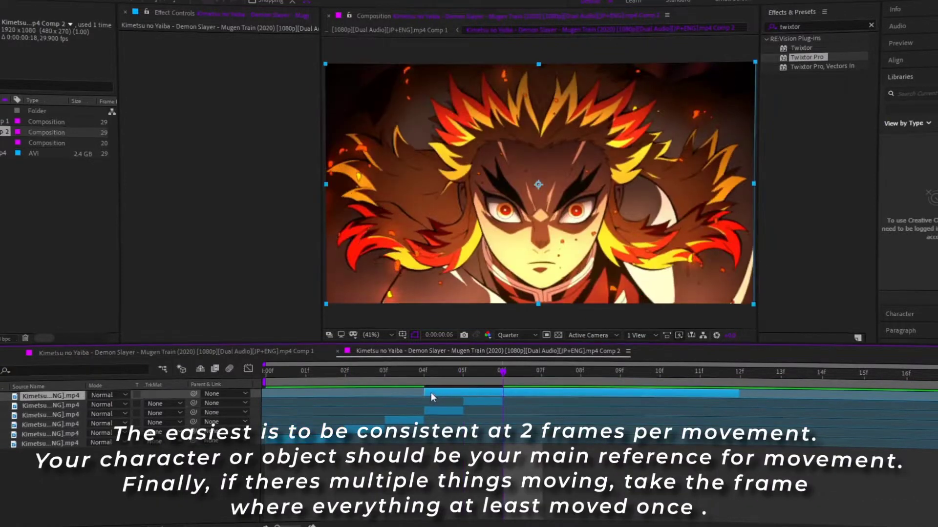
pyautogui.hotkey('ctrl', 'shift', 'd')
pyautogui.moveTo(582, 392); pyautogui.dragTo(621, 394)
pyautogui.click(520, 402)
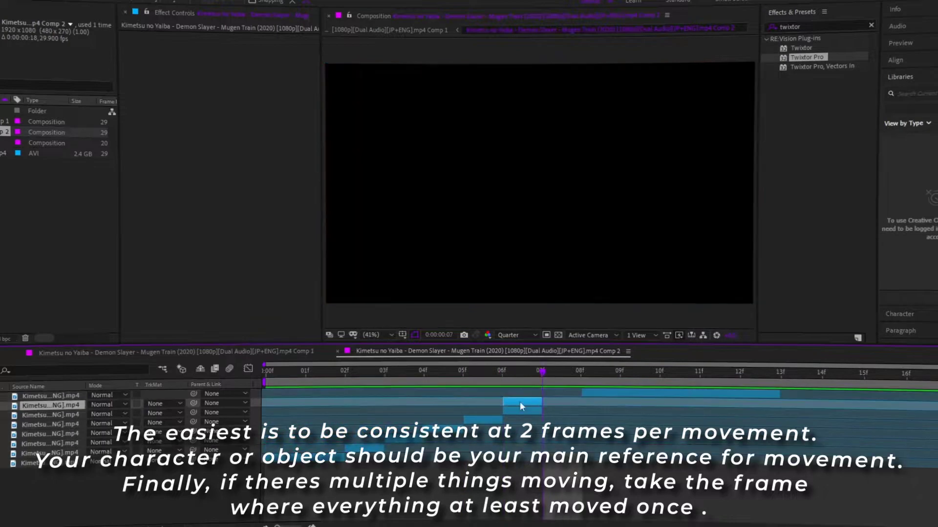
pyautogui.hotkey('ctrl', 'd')
pyautogui.click(583, 372)
pyautogui.moveTo(519, 401); pyautogui.dragTo(567, 394)
# Step: Cut a one-frame piece for frame 8 from the remaining clip and place a duplicate of it at frame 9
pyautogui.click(591, 394)
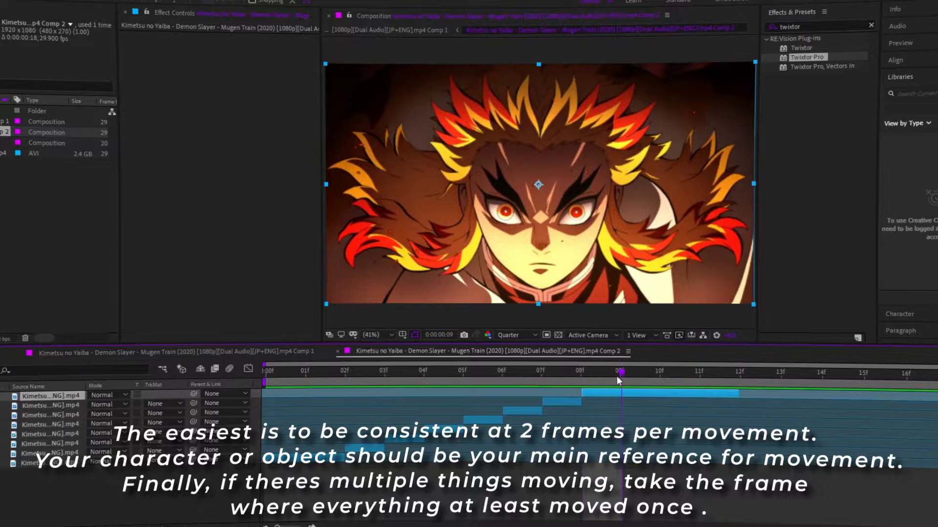
pyautogui.hotkey('ctrl', 'shift', 'd')
pyautogui.moveTo(654, 394); pyautogui.dragTo(694, 394)
pyautogui.click(616, 403)
pyautogui.hotkey('ctrl', 'd')
pyautogui.moveTo(601, 403); pyautogui.dragTo(629, 403)
pyautogui.click(662, 373)
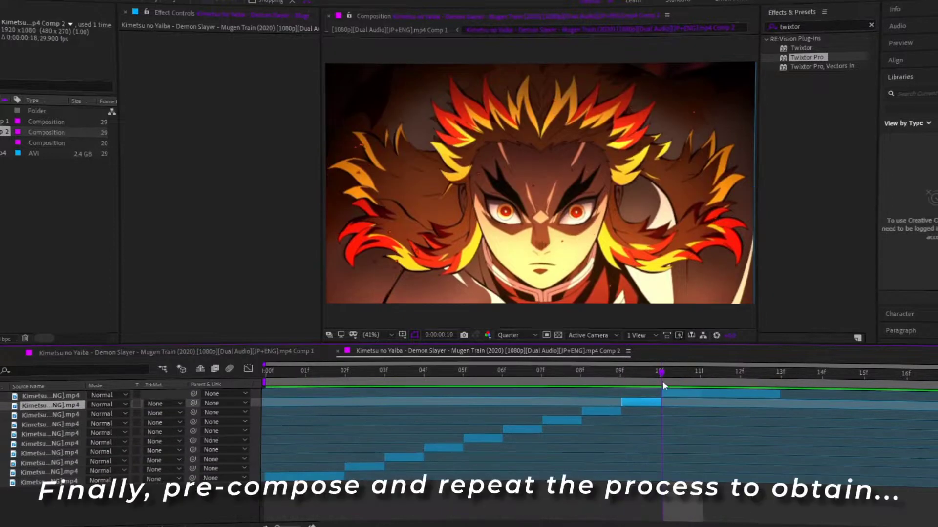
# Step: Delete the leftover clip starting at frame 10 and preview the rearranged pieces from the beginning
pyautogui.moveTo(693, 394); pyautogui.dragTo(189, 469)
pyautogui.press('Delete')
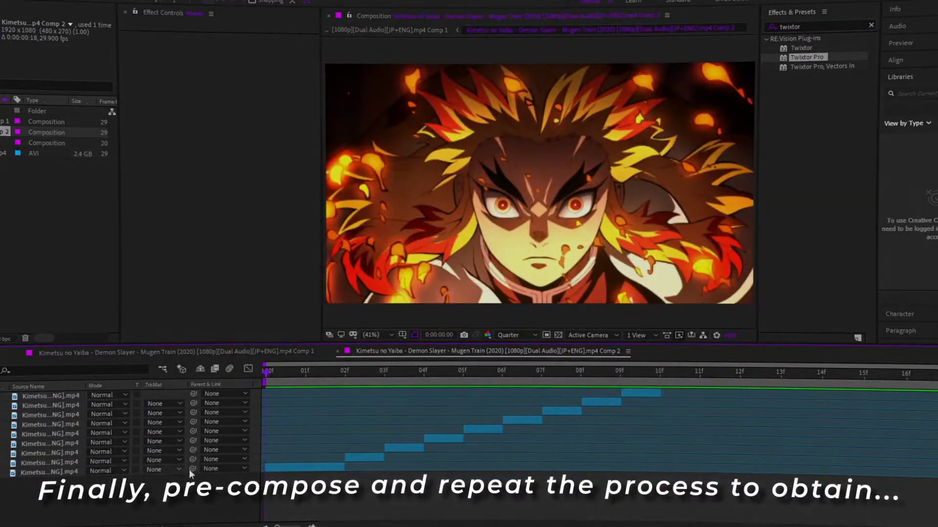
pyautogui.press('space')
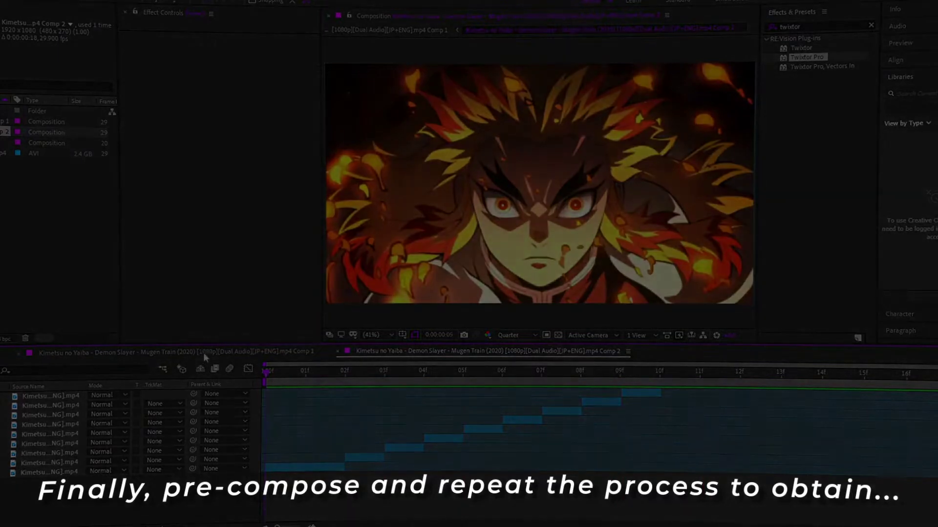